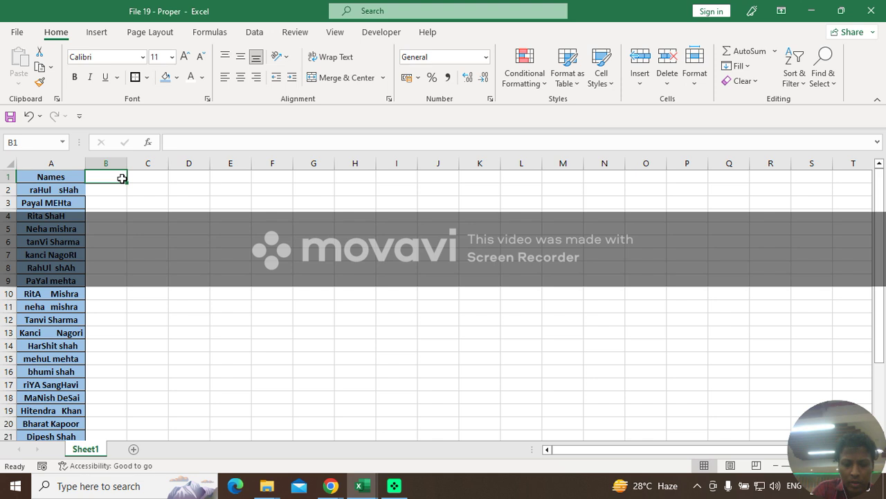
Enter the heading "Proper" in cell B1 beside the Names column.
key(Return)
click(121, 178)
key(Left)
key(Right)
double_click(123, 179)
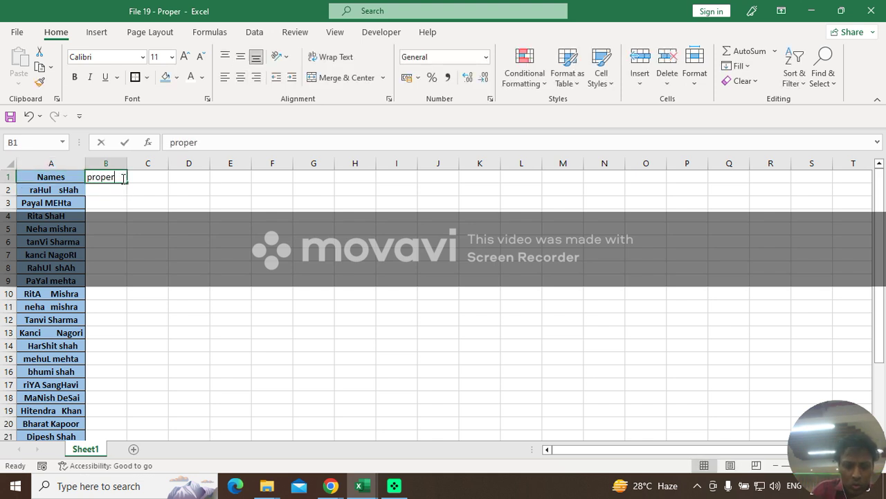
text(Prope)
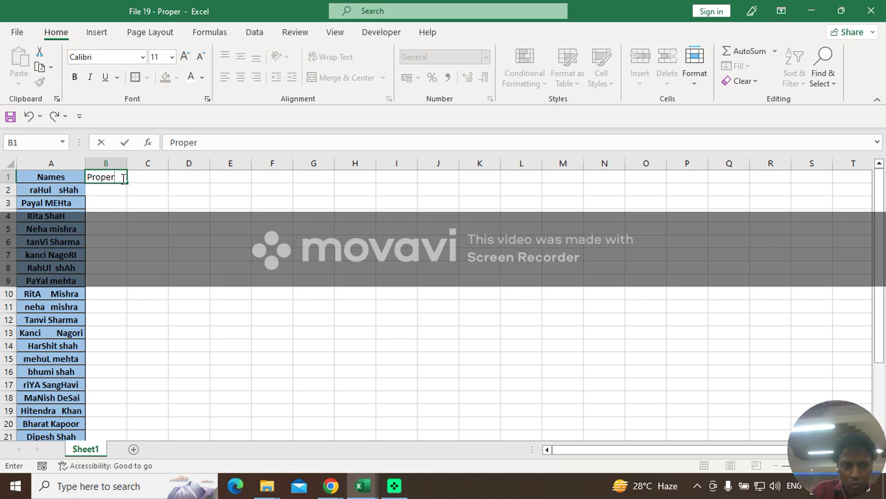
key(Return)
Enter the formula =PROPER(A2) in cell B2 and fill it down alongside the whole Names list.
key(Left)
key(Right)
key(Left)
key(Right)
text(=)
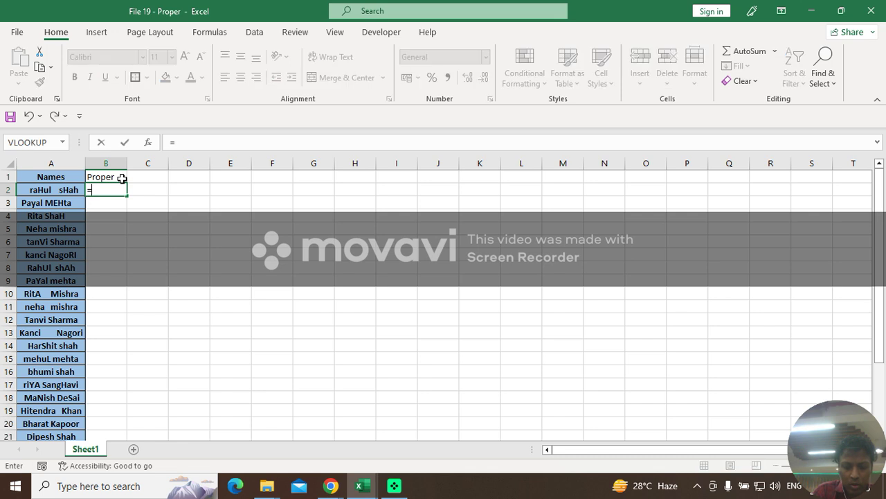
text(Proper)
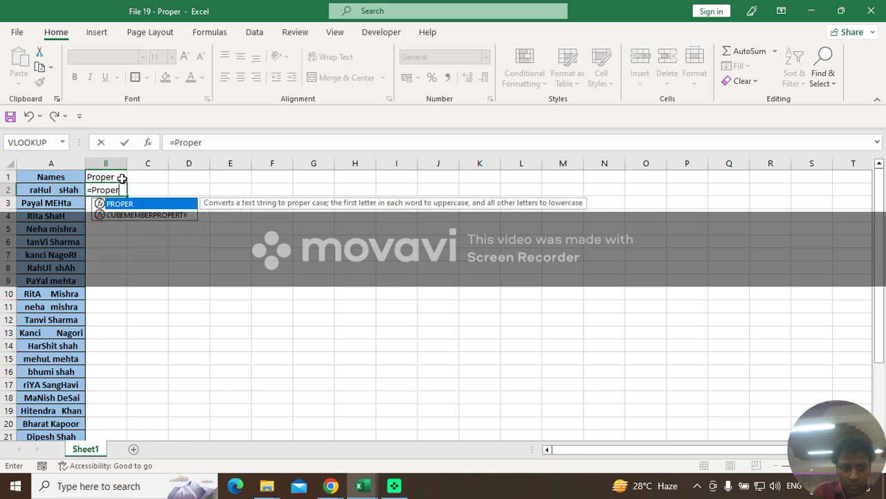
text(()
click(61, 190)
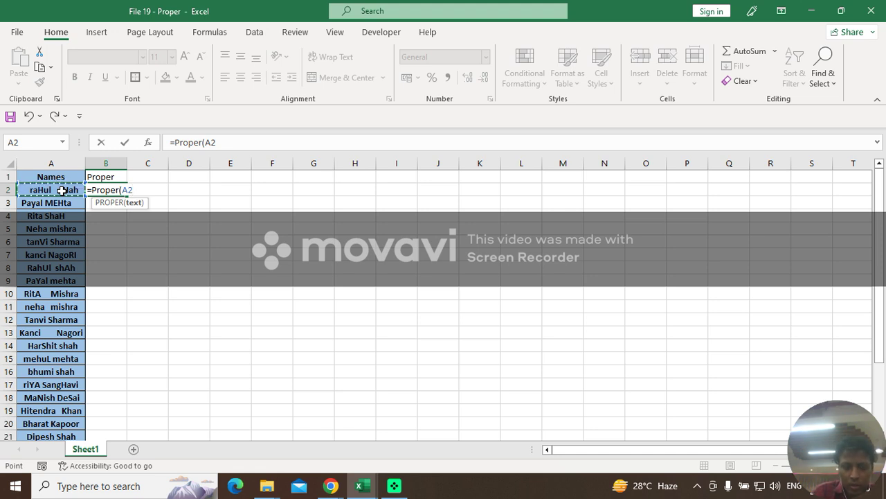
text())
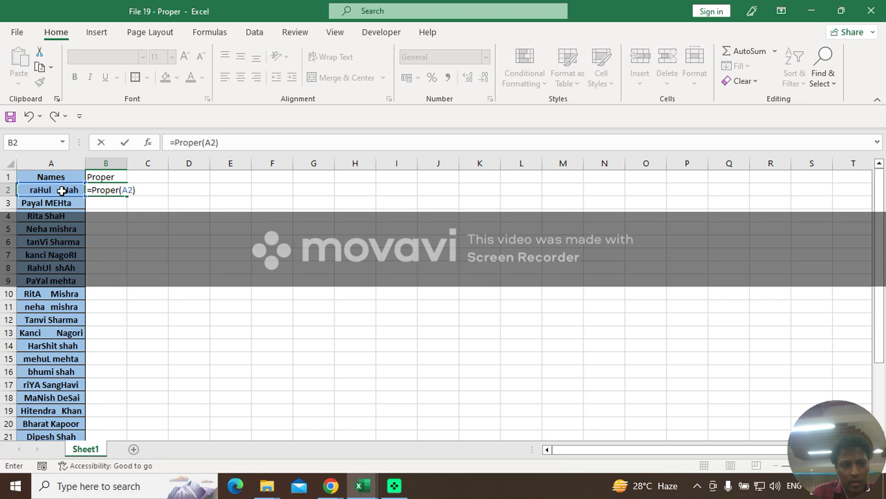
key(Return)
key(Up)
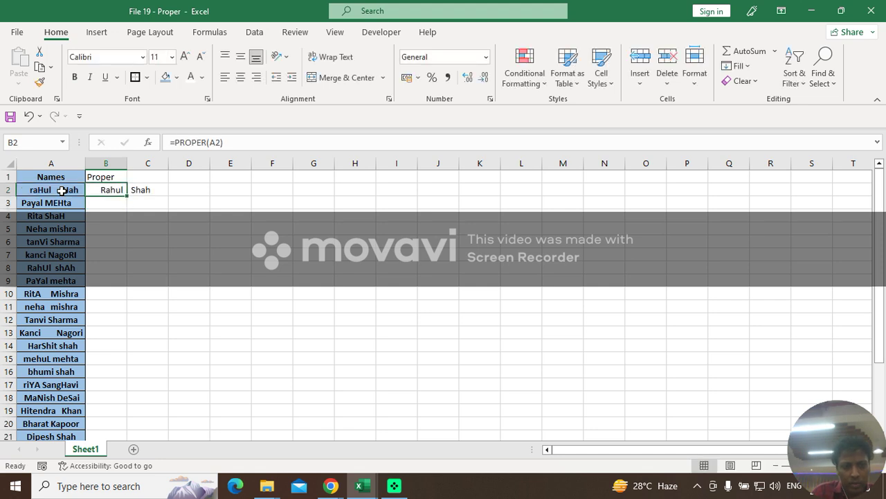
double_click(126, 196)
Centre the Proper column's cells horizontally and vertically, and widen column B so the full names fit.
click(113, 165)
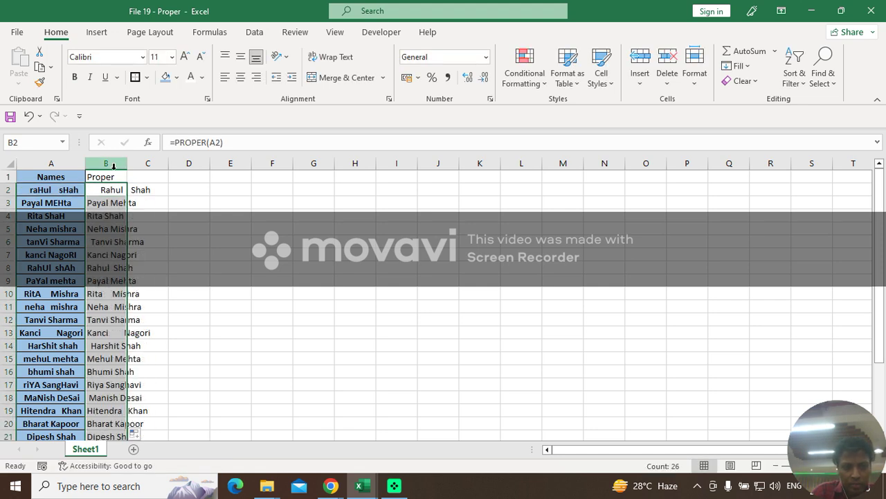
click(111, 174)
click(113, 164)
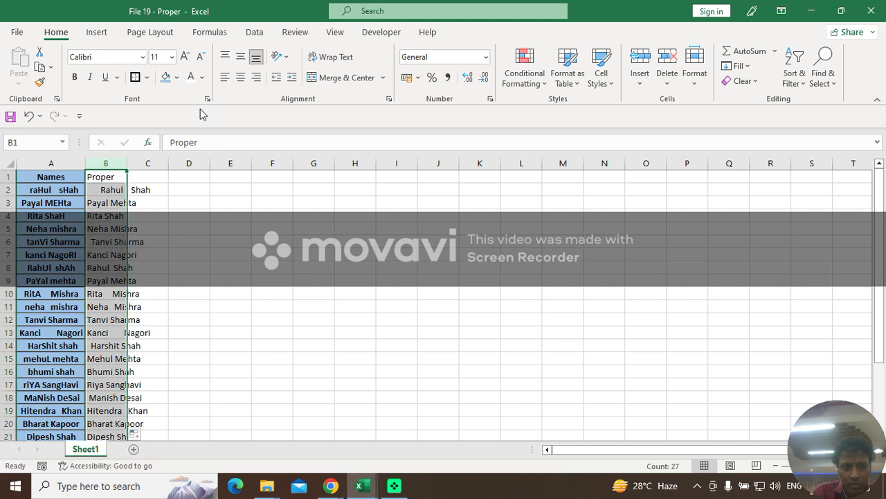
click(241, 77)
click(241, 56)
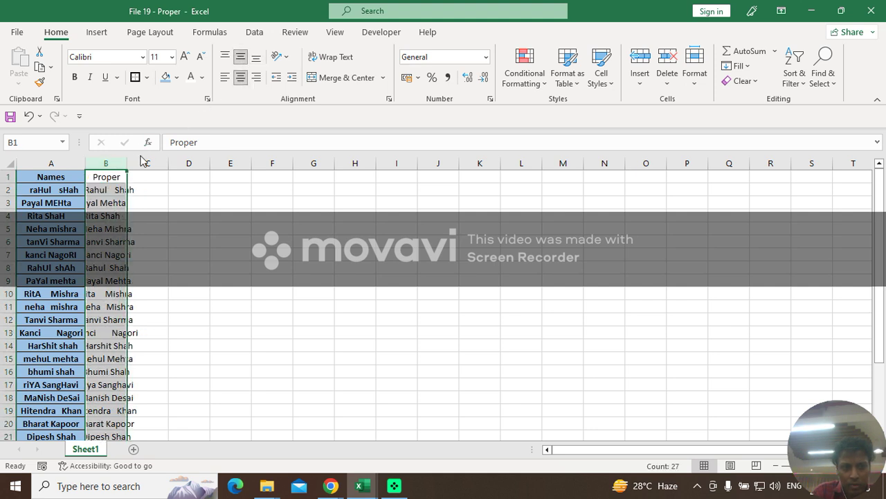
drag(131, 160, 162, 162)
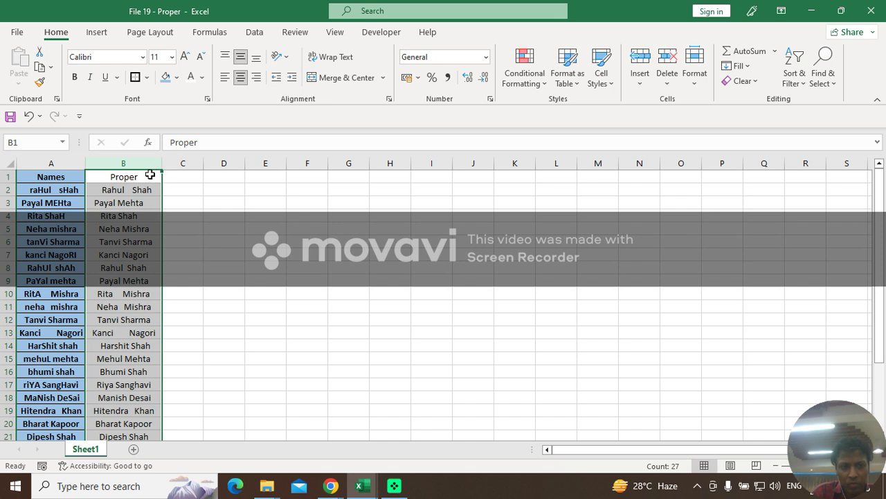
click(150, 175)
key(Left)
key(Right)
key(Down)
key(Left)
key(Right)
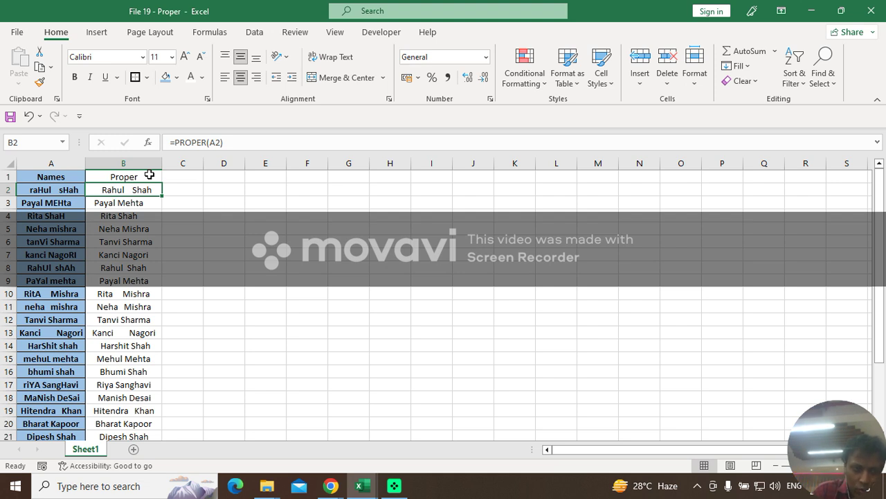
key(Left)
key(Right)
key(Up)
key(Down)
key(Left)
key(Up)
key(Right)
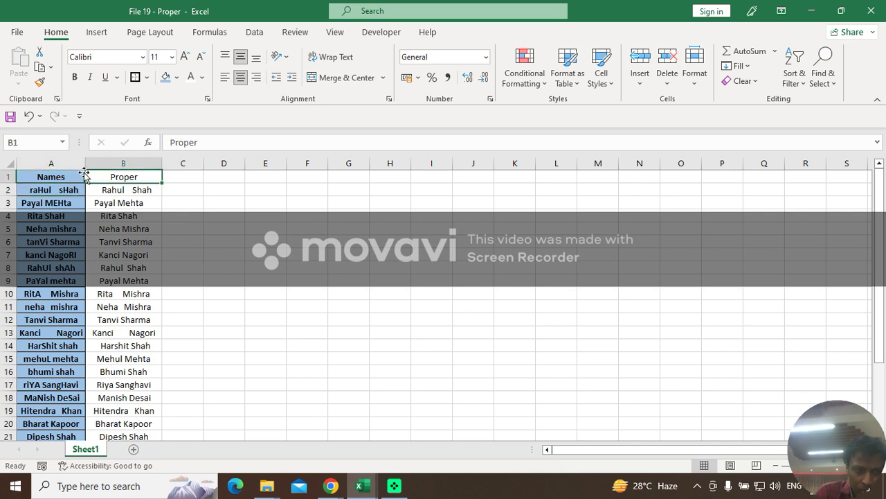
Fill the Proper column's cells, including the heading, with a dark blue theme colour.
click(127, 161)
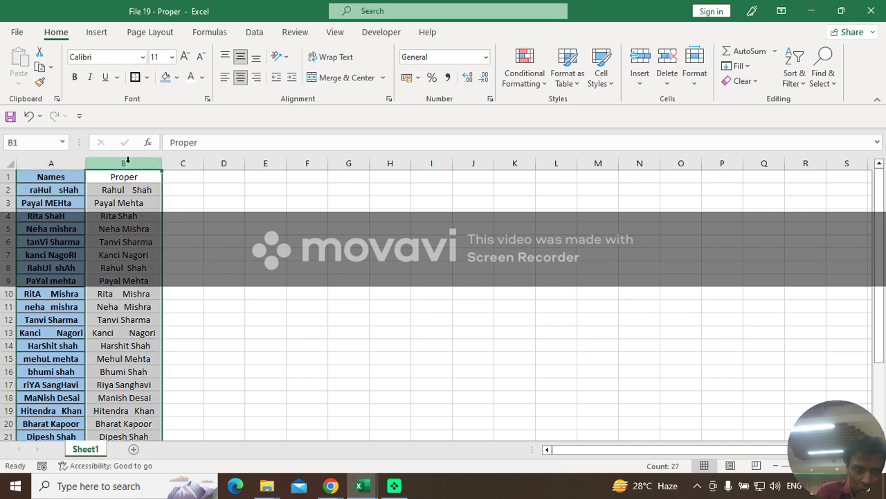
click(176, 77)
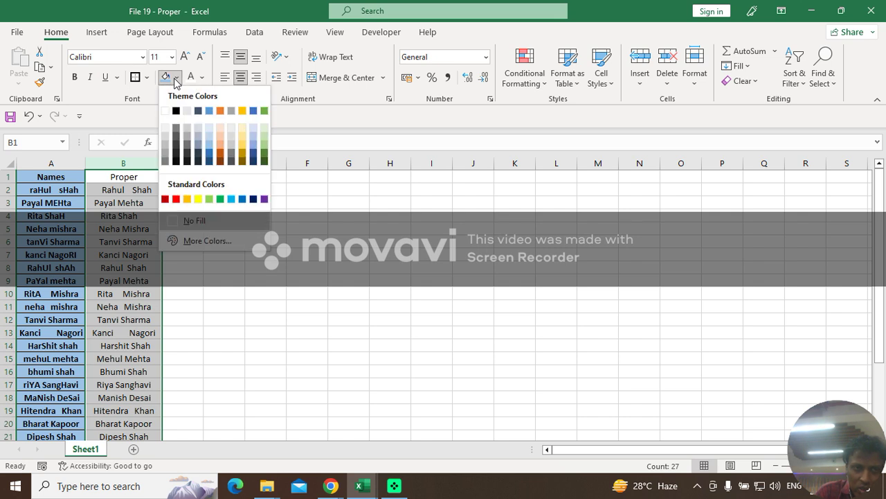
click(253, 156)
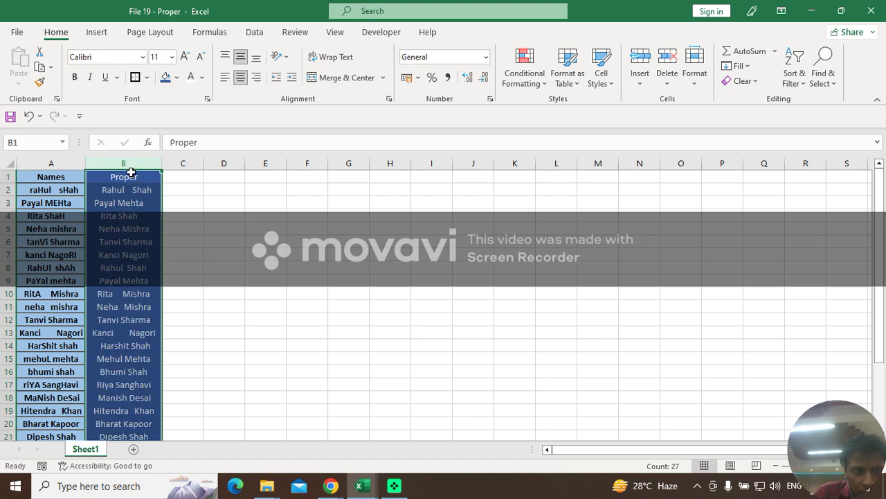
click(130, 173)
key(Left)
key(Right)
key(Right)
key(Left)
key(Left)
key(Right)
key(Left)
Apply All Borders and Thick Outside Borders to the whole table of Names and Proper columns.
key(ctrl+a)
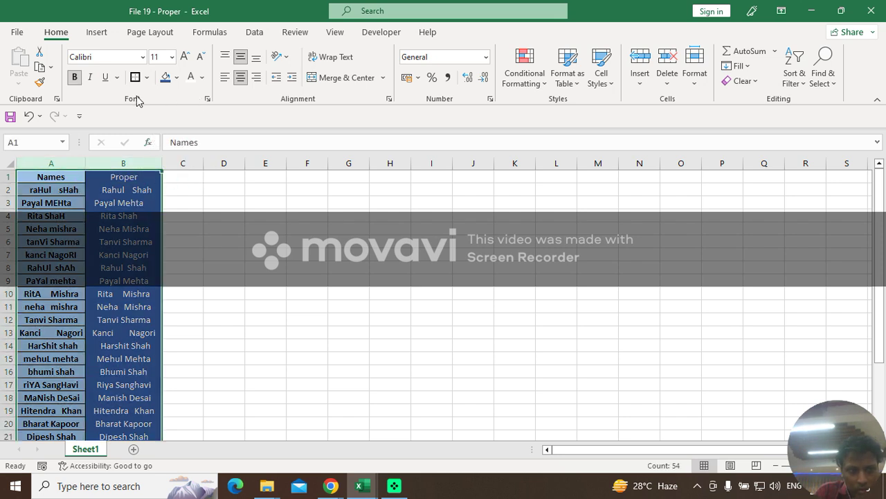
click(147, 77)
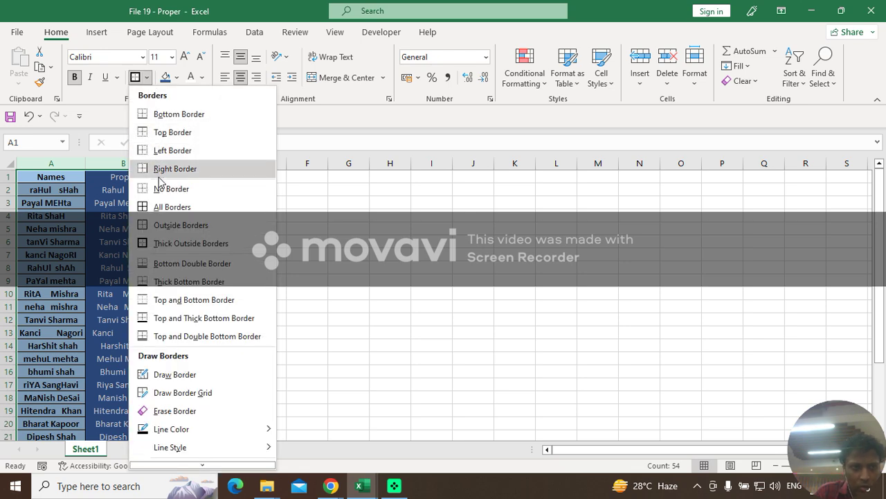
click(168, 206)
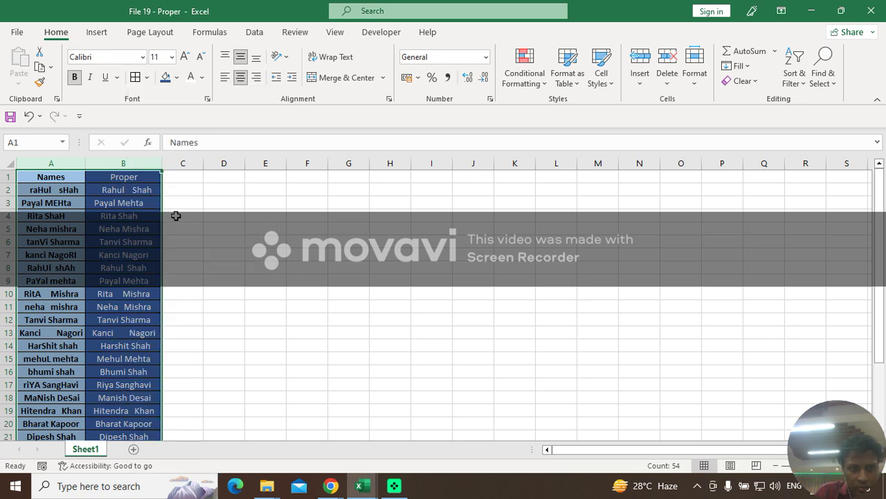
click(148, 77)
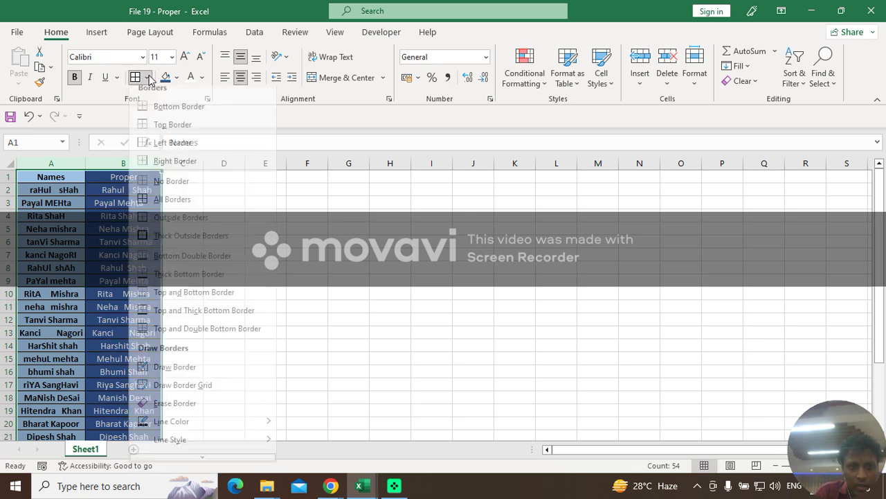
click(168, 240)
click(184, 182)
key(Left)
key(Left)
key(Right)
key(Right)
key(Left)
key(Left)
key(Right)
key(Right)
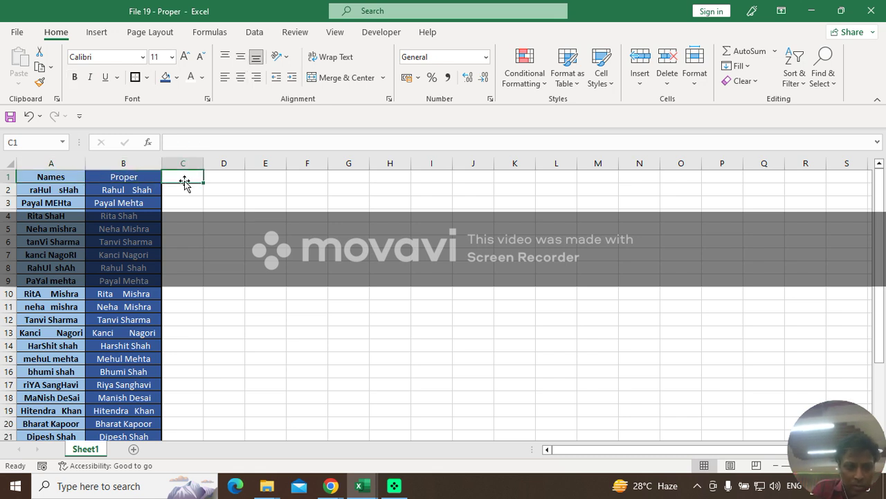
Compare the original names with their PROPER formula results in rows 2 to 4.
key(Down)
key(Left)
key(Left)
key(Right)
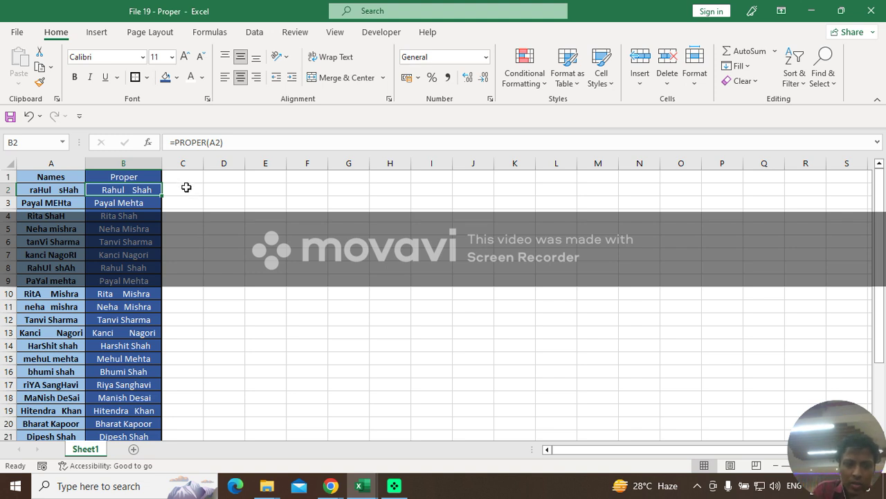
key(Right)
key(Left)
key(Left)
key(Down)
key(Right)
key(Left)
key(Right)
key(Down)
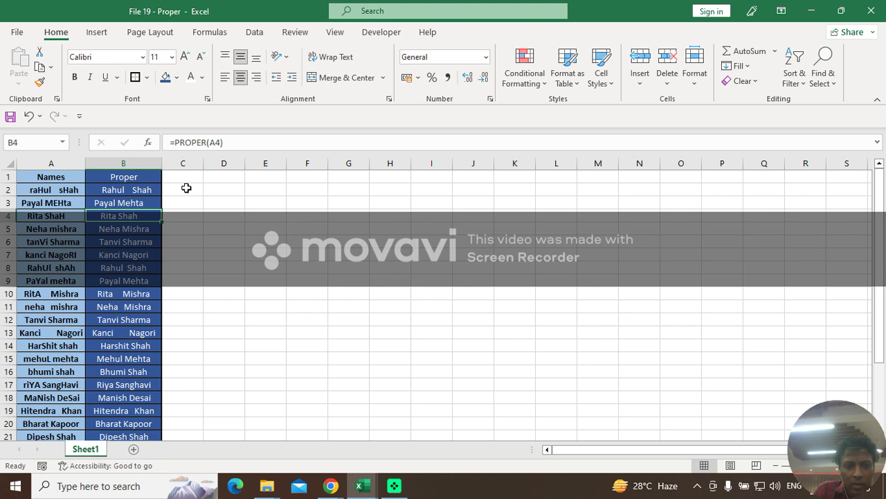
click(186, 188)
key(Left)
key(Left)
key(Right)
key(Right)
key(Left)
key(Left)
key(Right)
key(Right)
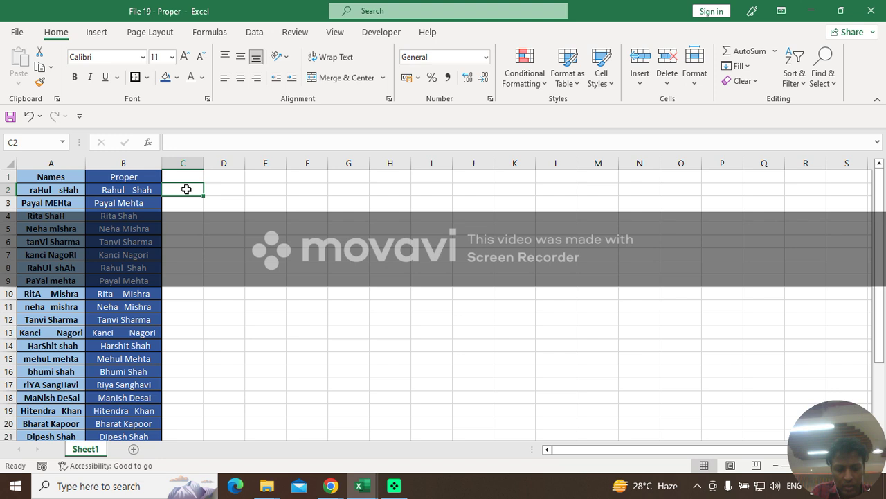
key(Up)
key(Left)
key(Left)
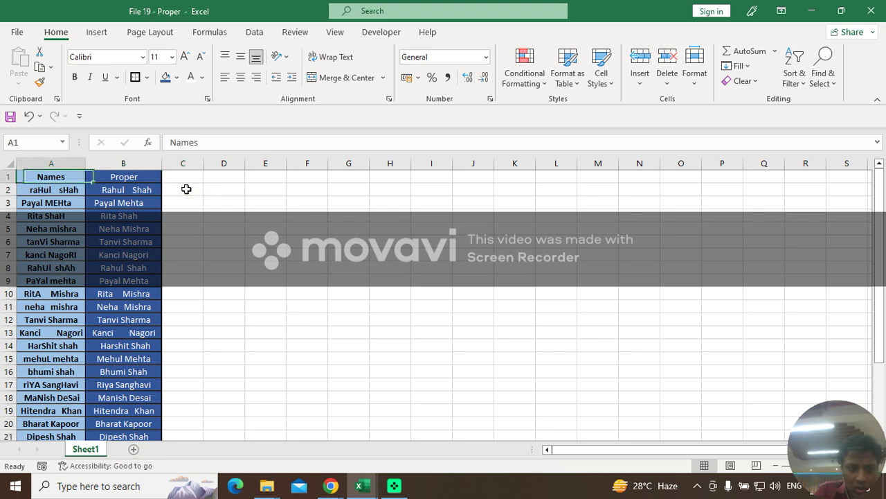
Enter the heading "PROPER" in cell C1.
key(Right)
key(Right)
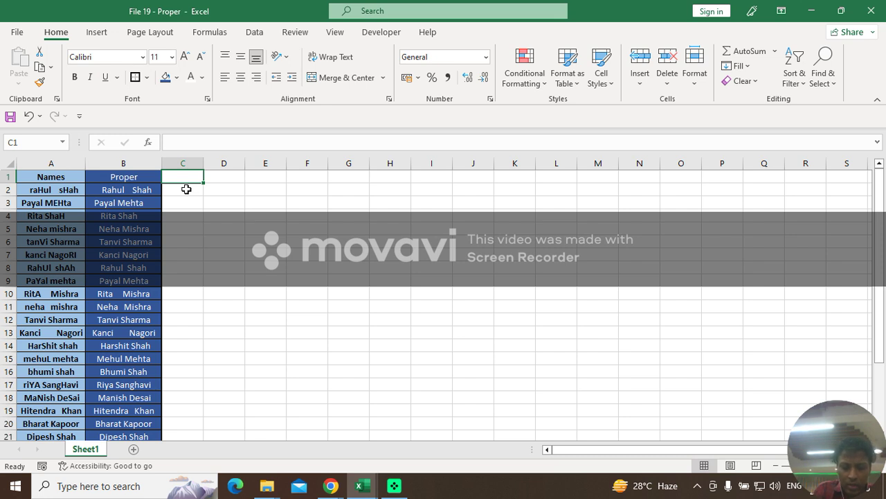
text(PROPER)
key(Return)
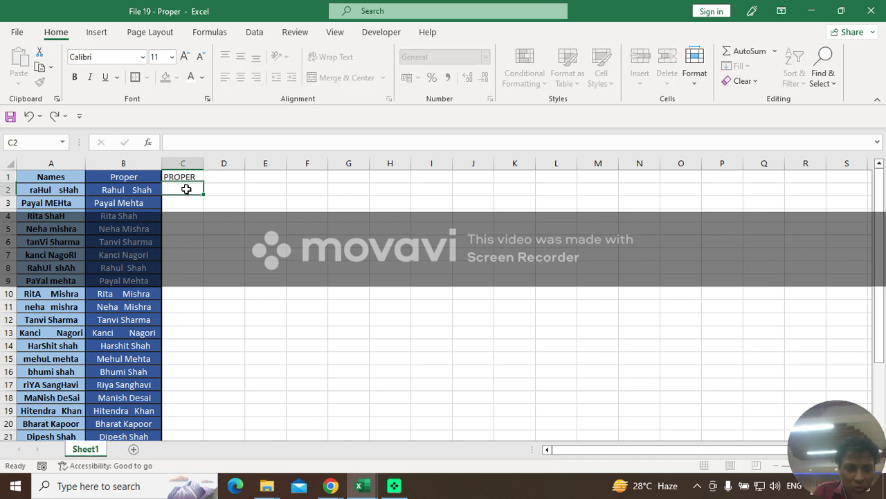
key(Left)
key(Left)
key(Right)
key(Right)
key(Left)
key(Left)
key(Right)
key(Right)
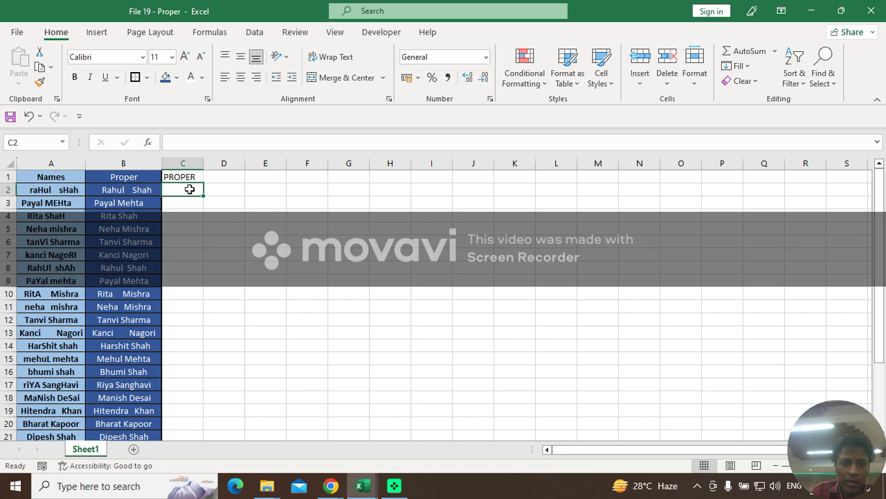
Enter the formula =PROPER(A2) in cell C2 and autofit the width of column C.
text(=p)
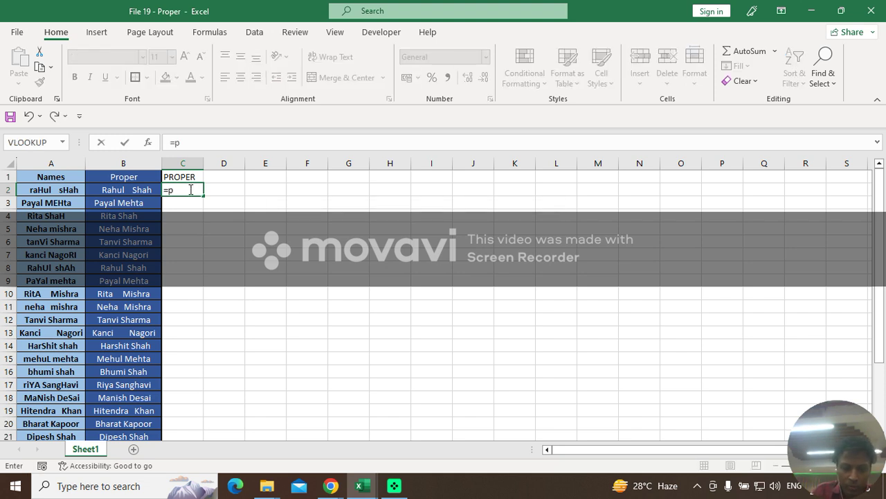
text(ROPER)
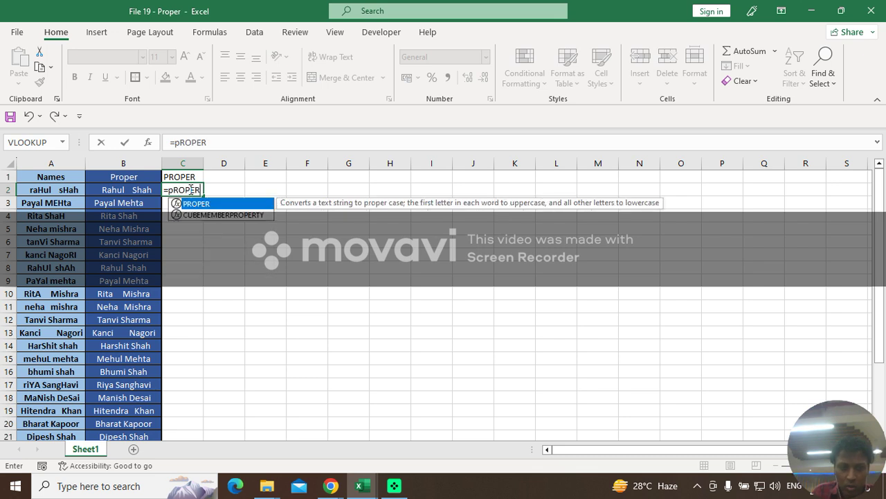
key(Tab)
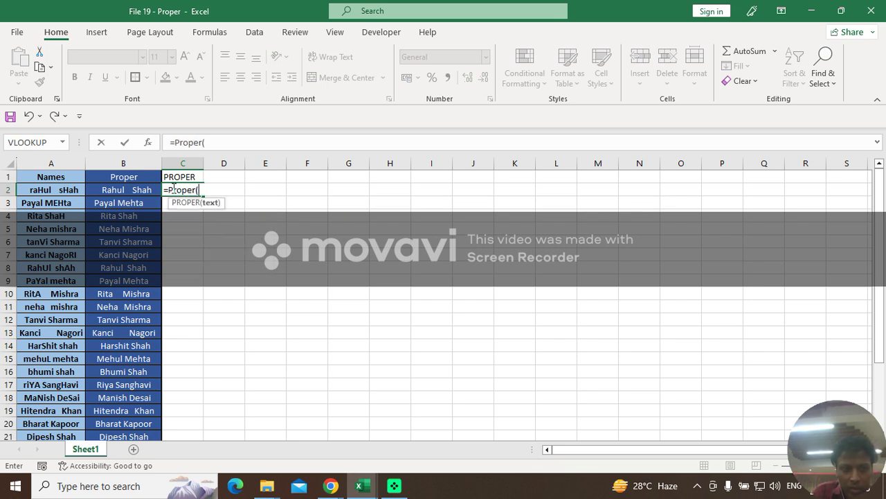
click(47, 191)
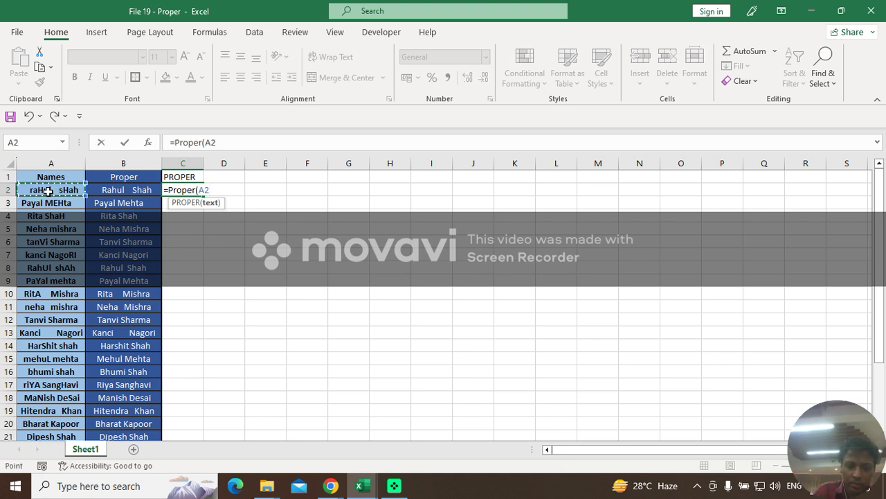
text())
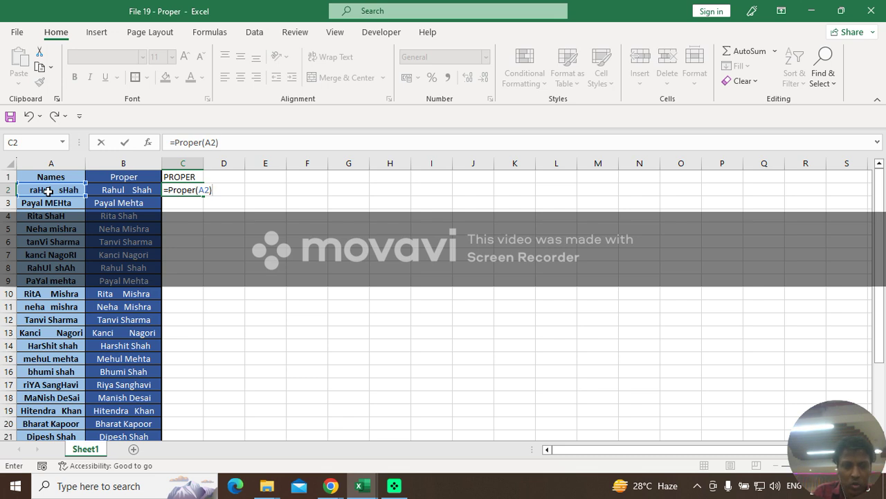
key(Return)
key(Up)
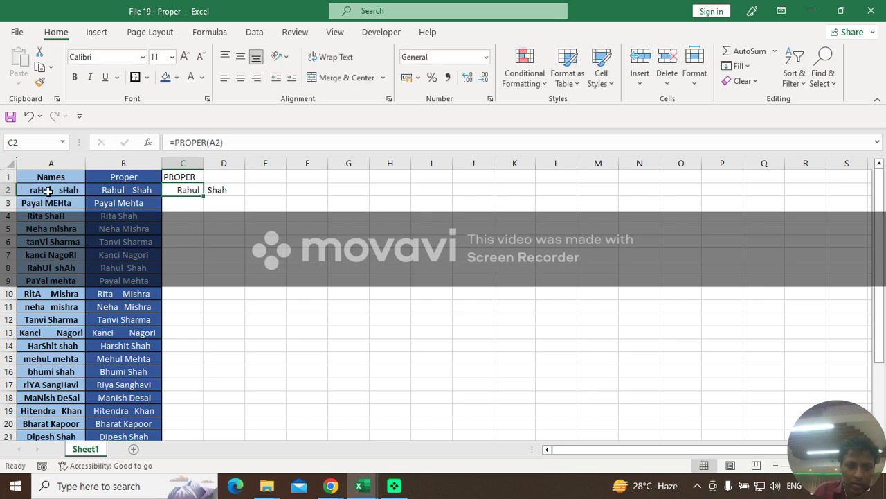
double_click(203, 164)
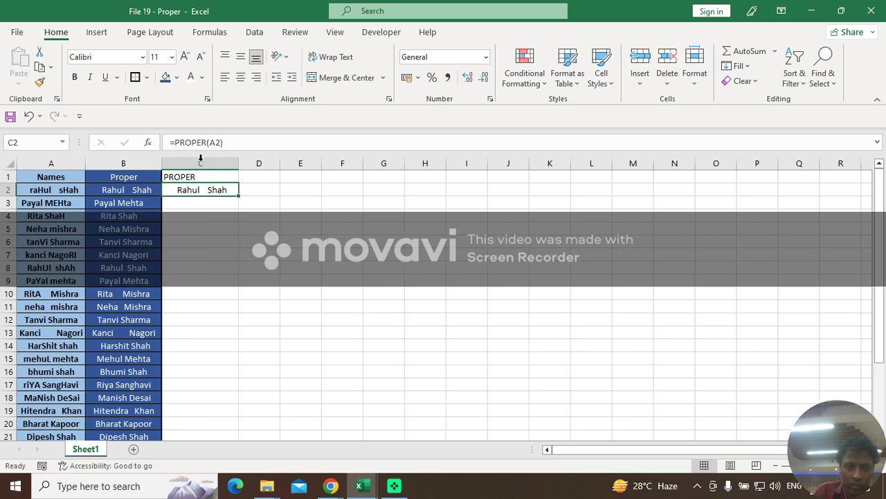
Center the contents of column C both horizontally and vertically.
click(213, 164)
click(242, 78)
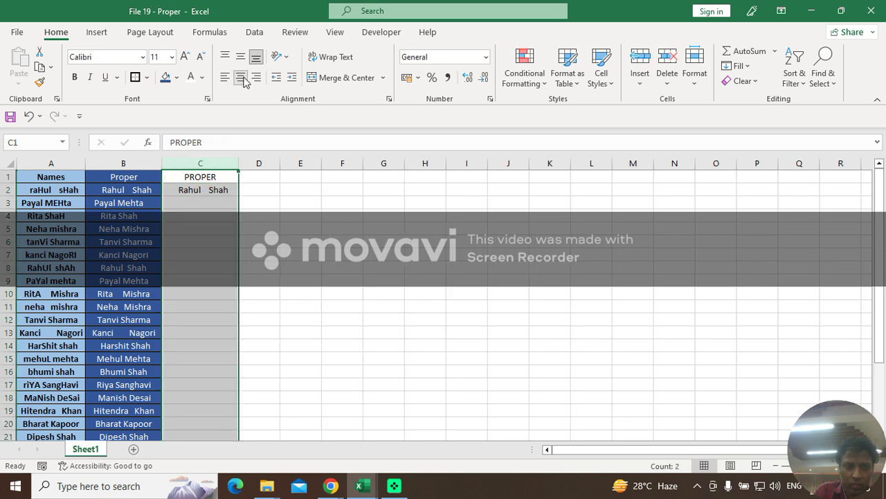
click(240, 56)
Fill the PROPER formula from cell C2 down to the end of the names list.
click(234, 190)
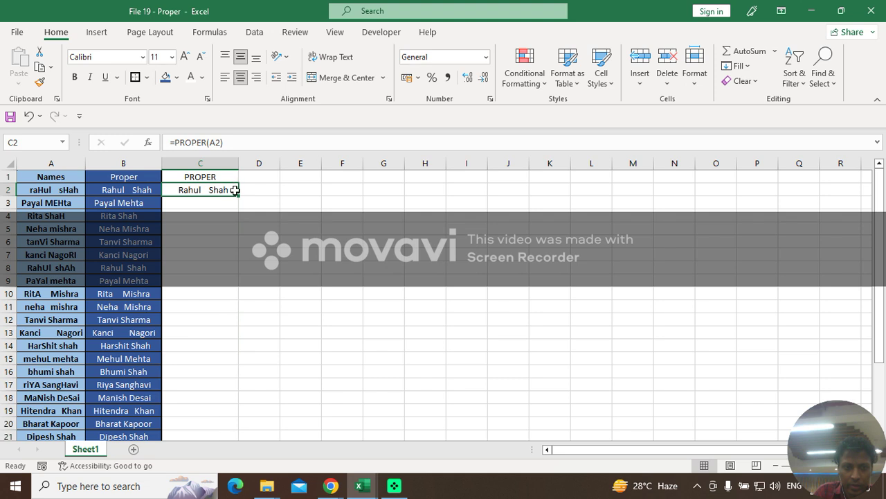
double_click(239, 197)
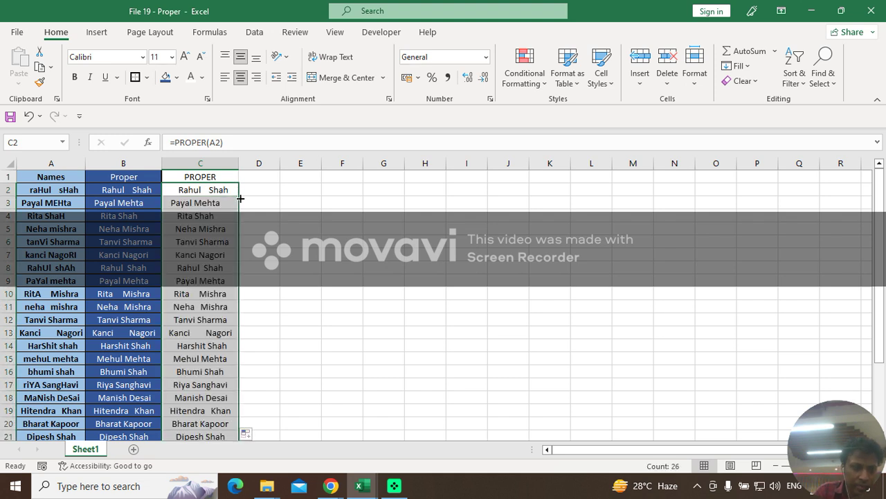
click(216, 177)
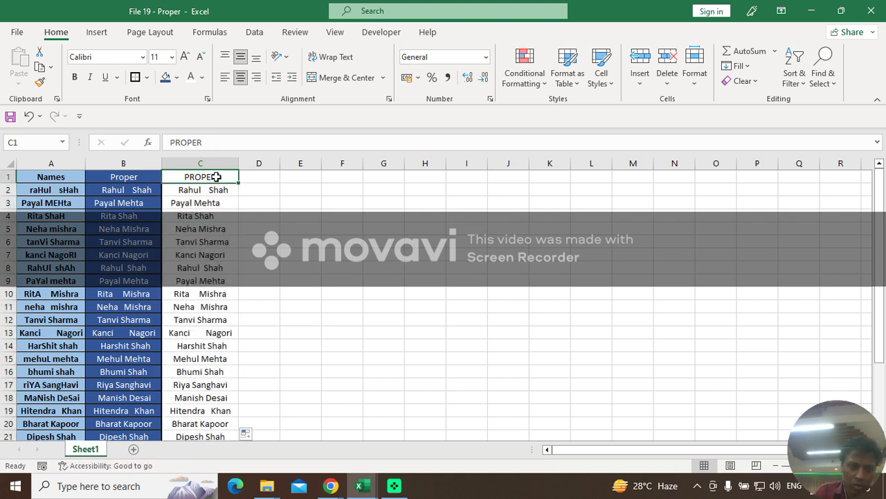
Compare the original names in column A with the PROPER results in column C for rows 2 to 4.
key(Down)
key(Left)
key(Left)
key(Right)
key(Right)
key(Left)
key(Left)
key(Right)
key(Right)
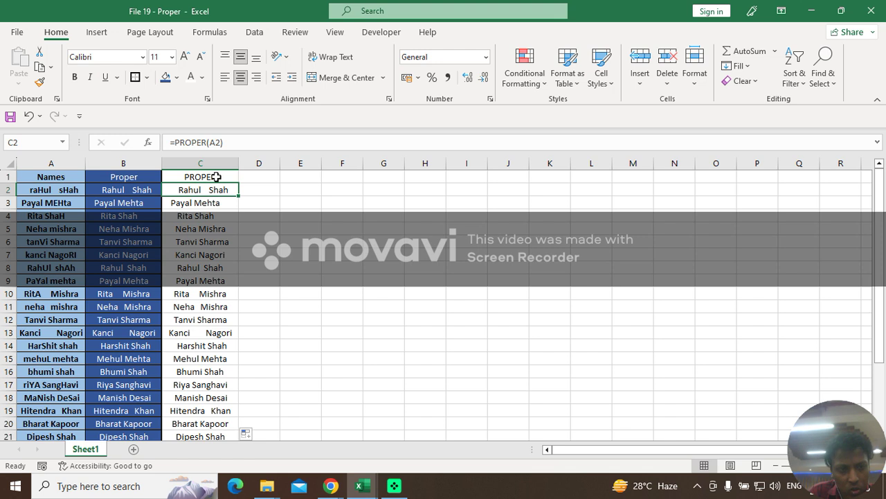
key(Down)
key(Left)
key(Right)
key(Down)
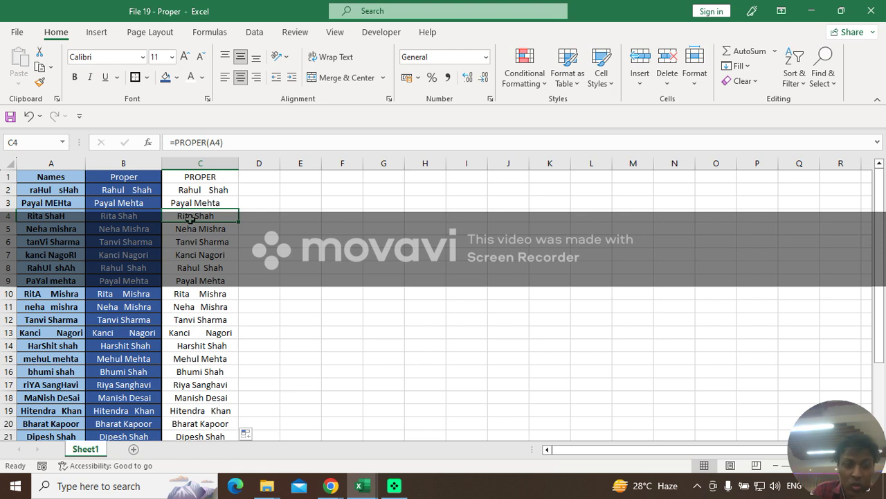
Compare the formatting of column C with the Names and Proper columns across the header row.
click(214, 173)
key(Left)
key(Left)
click(214, 172)
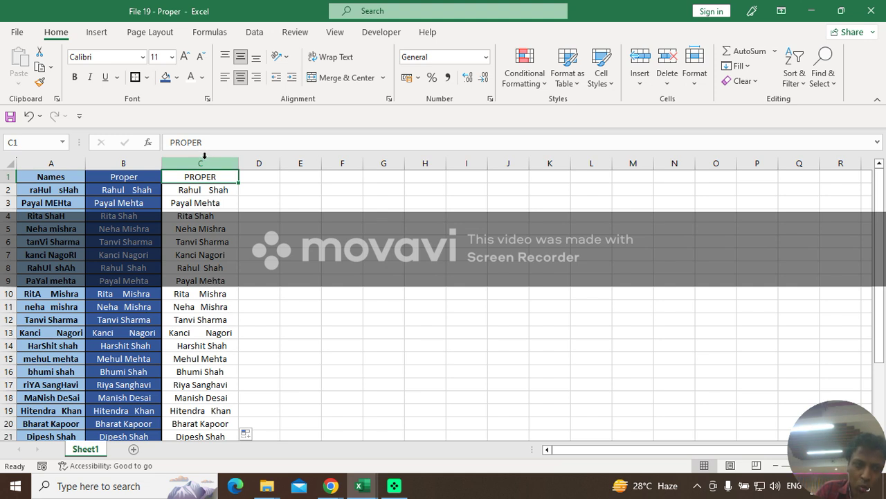
click(204, 158)
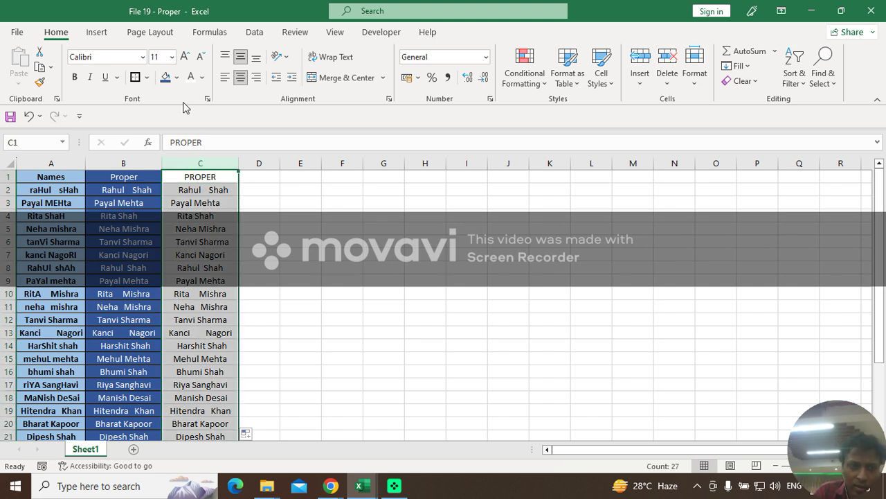
click(75, 176)
key(Right)
key(Right)
key(Left)
key(Left)
key(Right)
key(Right)
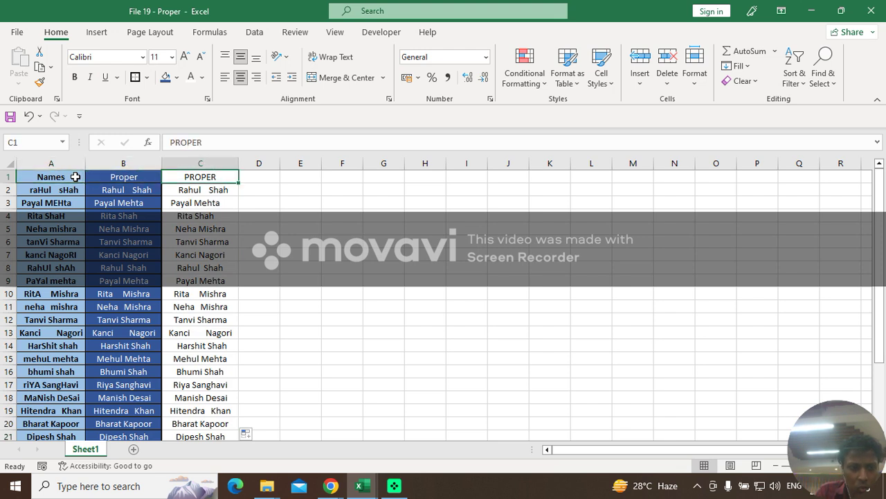
click(197, 164)
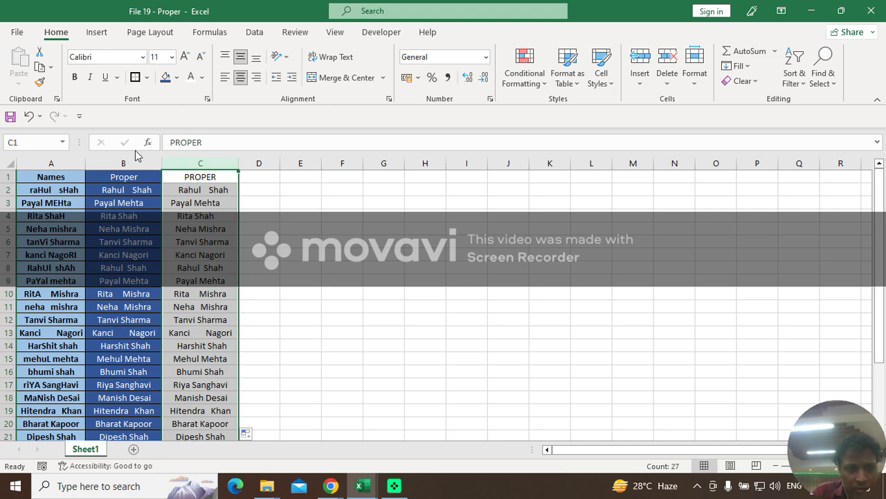
Copy the formatting of column B onto column C with Format Painter.
click(121, 177)
click(119, 165)
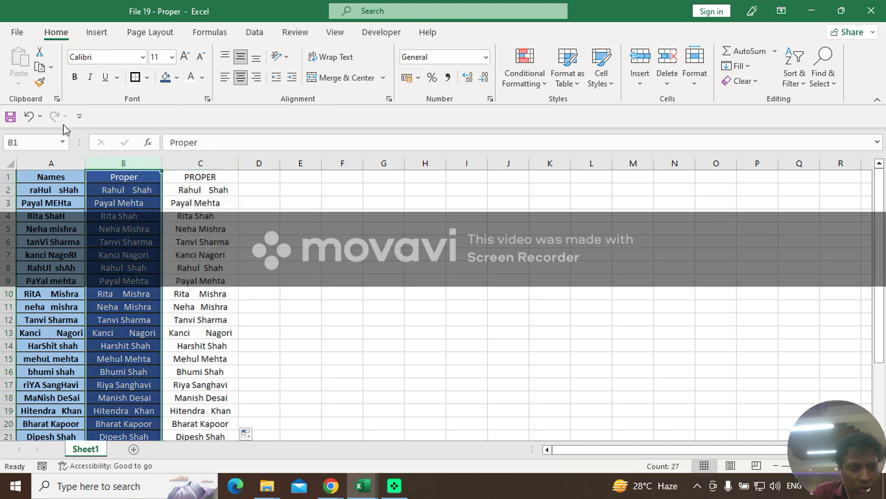
click(40, 88)
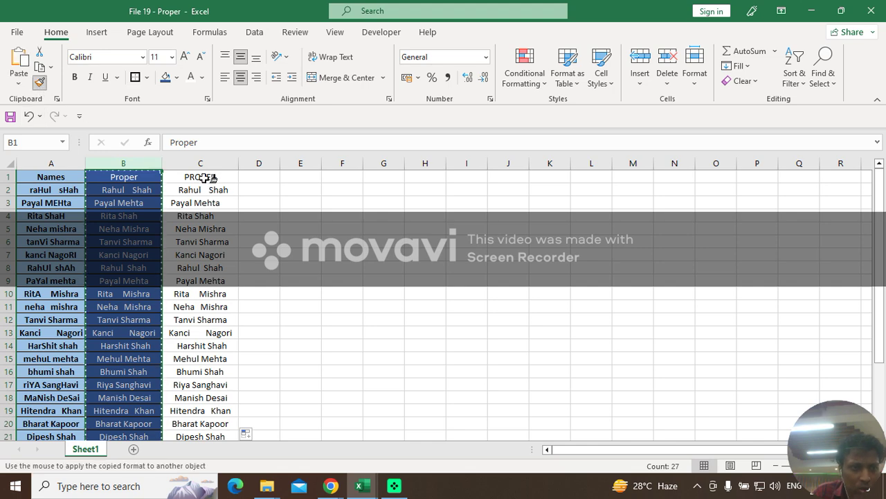
click(202, 177)
Review the formatted headings across cells A1 to C1.
key(Left)
key(Left)
key(Right)
key(Right)
key(Left)
key(Left)
key(Right)
key(Right)
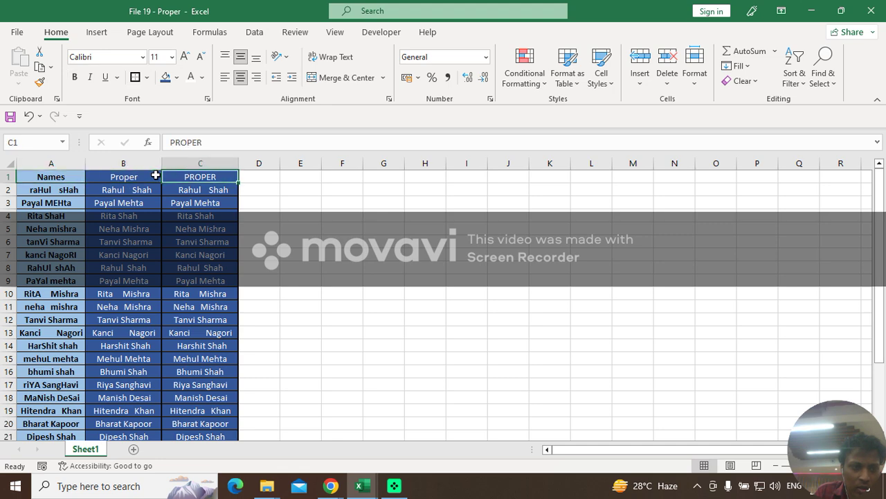
key(Left)
key(Left)
key(Right)
key(Right)
key(Left)
key(Left)
key(Right)
key(Right)
key(Left)
key(Left)
key(Right)
key(Right)
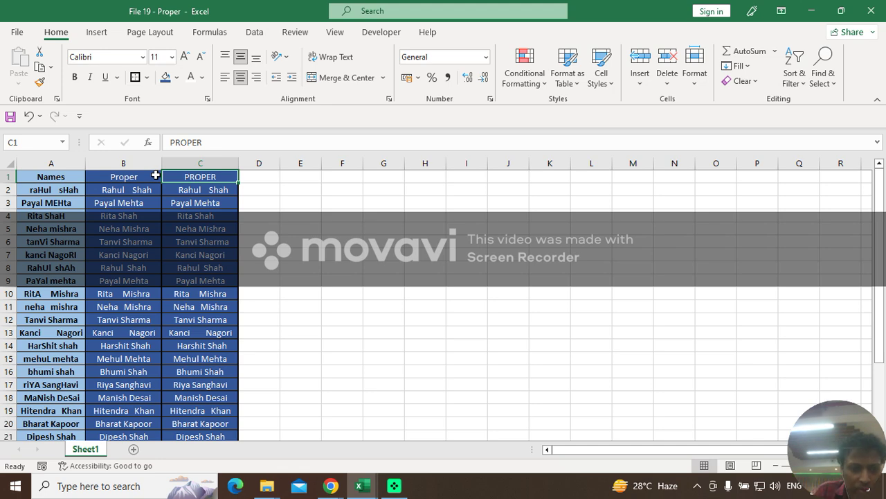
key(Left)
key(Left)
Apply All Borders and Thick Outside Borders to columns A to C.
drag(50, 162, 179, 163)
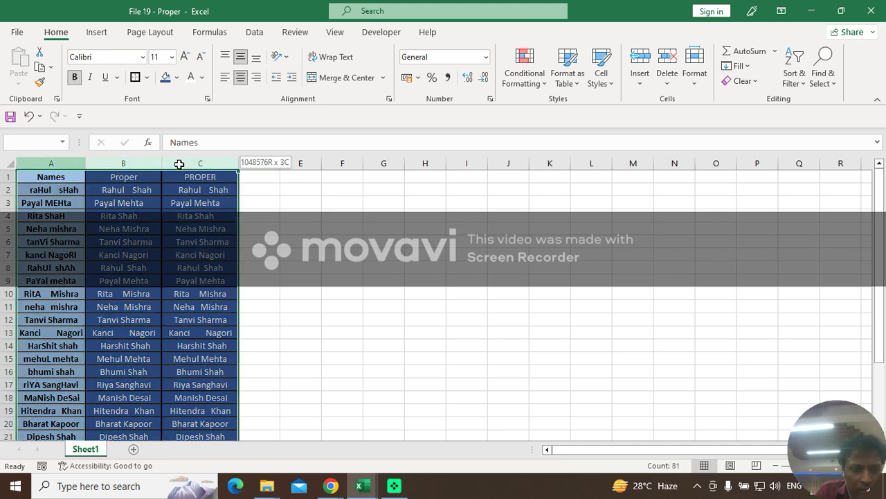
click(147, 78)
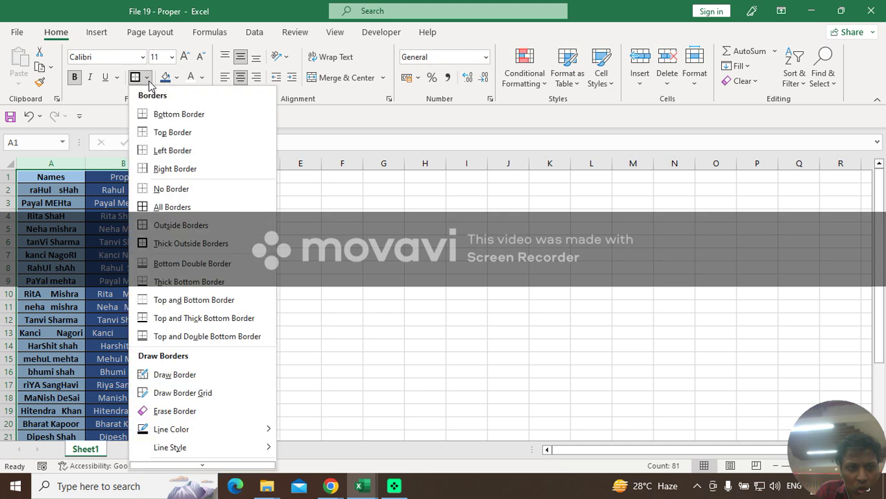
click(153, 204)
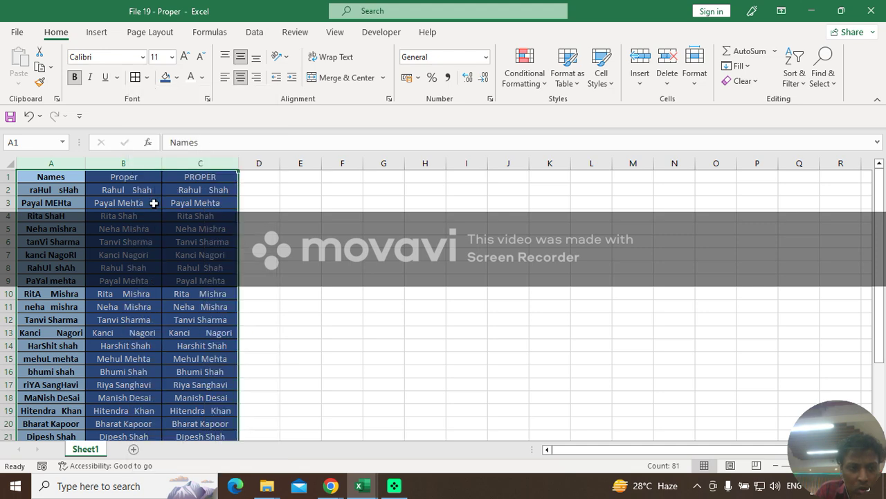
click(147, 77)
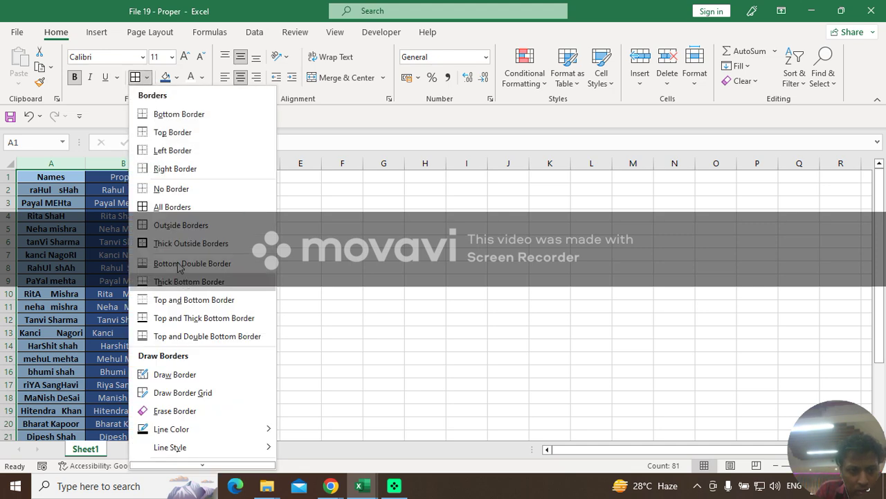
click(178, 243)
Check the finished three-column table across rows 1 and 2, comparing the original names with both proper-case columns.
click(211, 192)
key(Left)
key(Left)
key(Right)
key(Right)
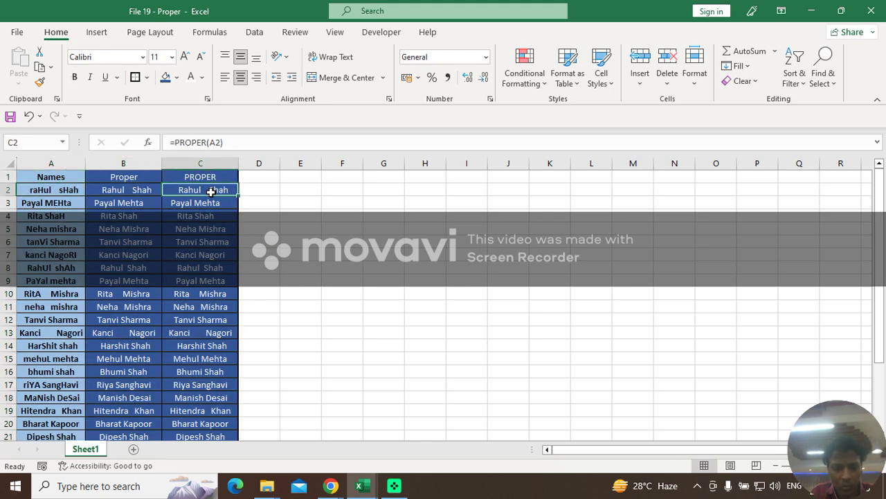
key(Up)
key(Left)
key(Left)
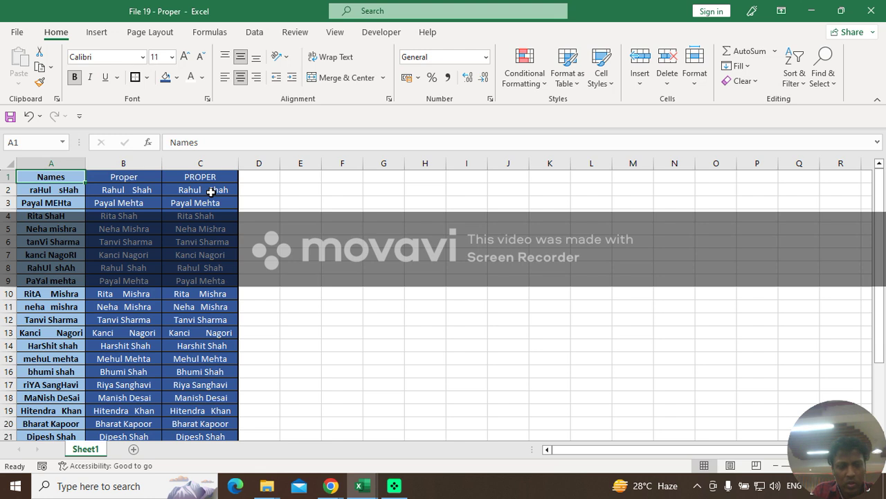
key(Right)
key(Right)
key(Left)
key(Left)
key(Right)
key(Right)
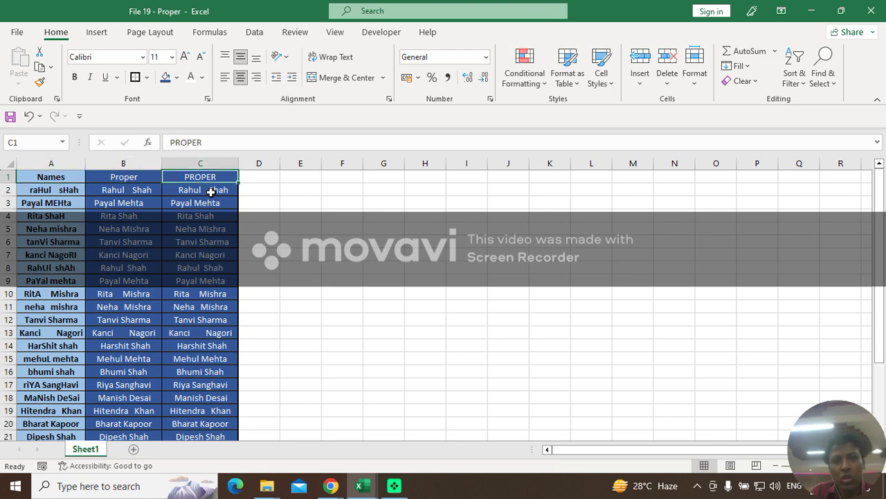
click(256, 184)
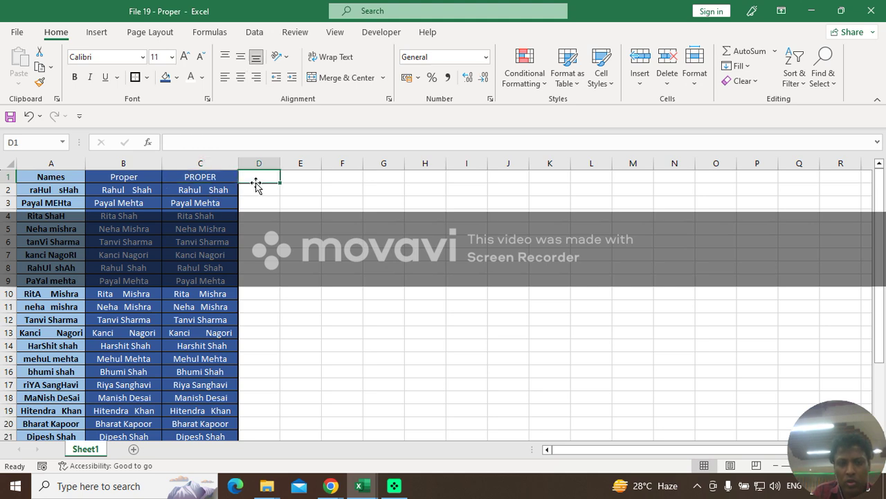